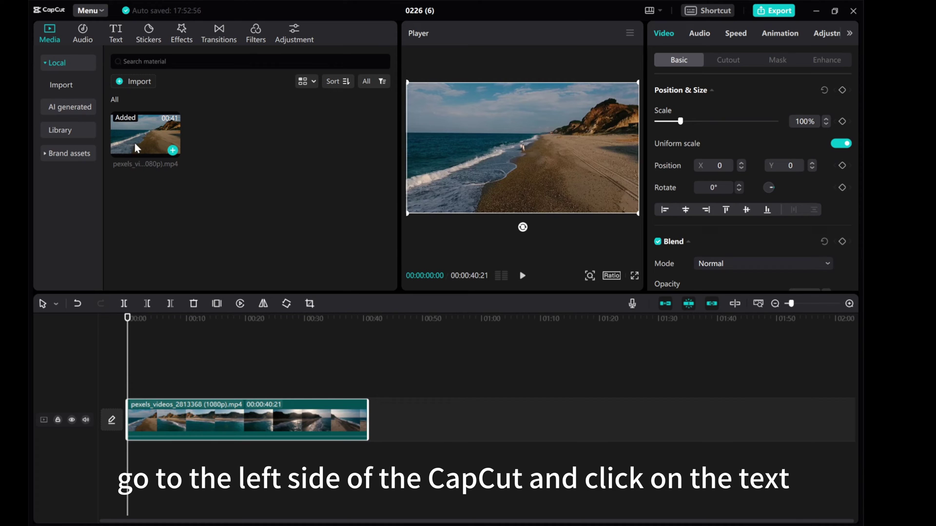
Step: Add a Default text clip on its own track above the beach clip, stretched to its full length
{"action": "left_click", "coordinate": [116, 39]}
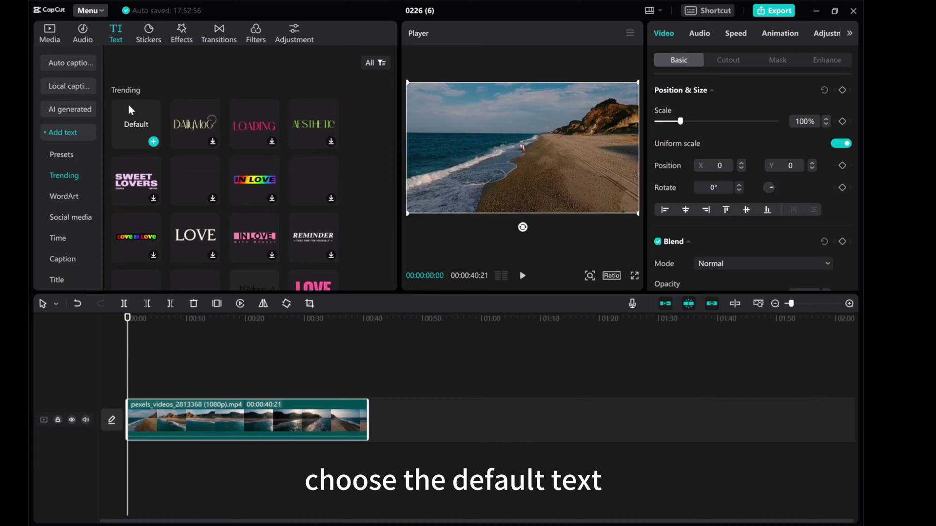
{"action": "left_click_drag", "start_coordinate": [132, 128], "coordinate": [138, 333]}
{"action": "left_click_drag", "start_coordinate": [134, 394], "coordinate": [368, 401]}
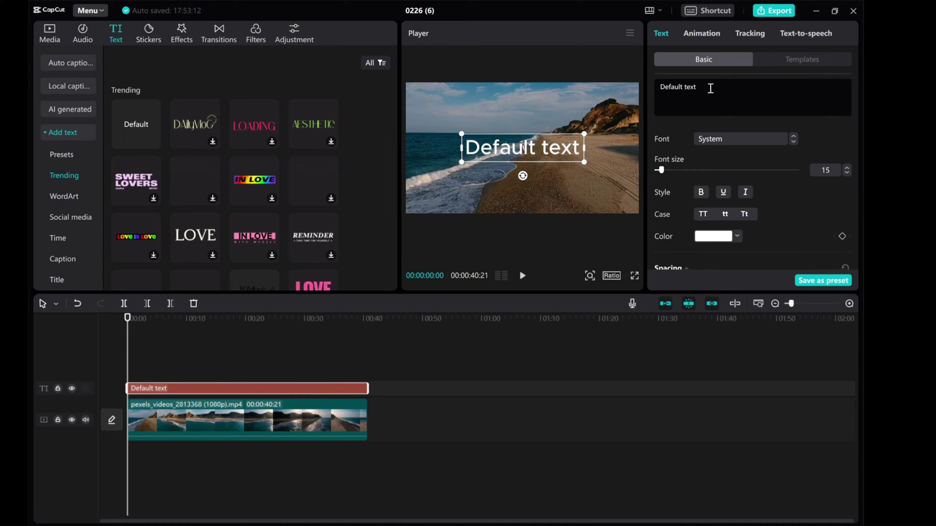
Step: Replace the placeholder text with the pasted beach paragraph
{"action": "left_click_drag", "start_coordinate": [706, 92], "coordinate": [663, 90]}
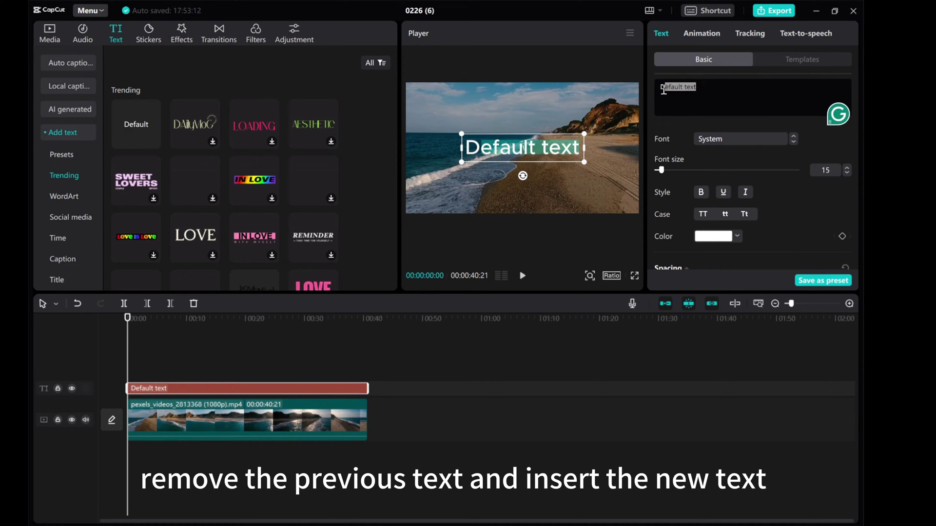
{"action": "right_click", "coordinate": [661, 89]}
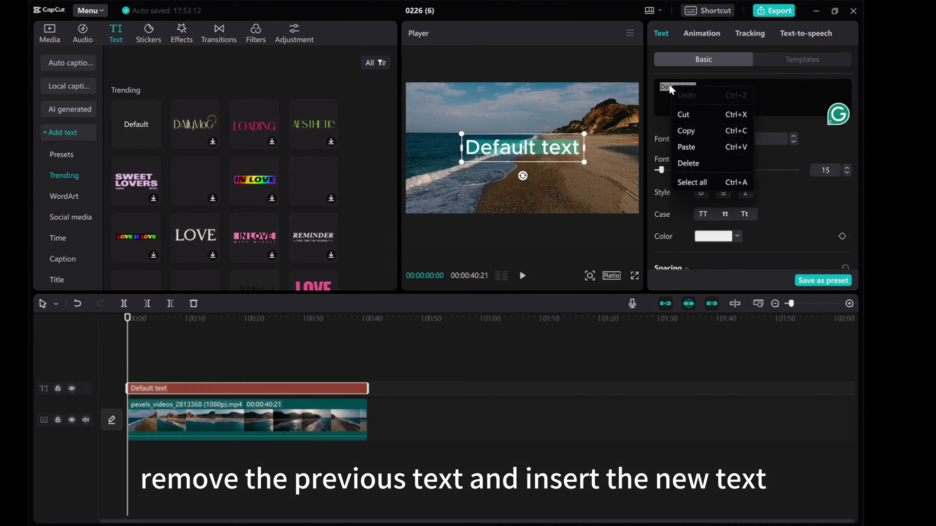
{"action": "left_click", "coordinate": [686, 148]}
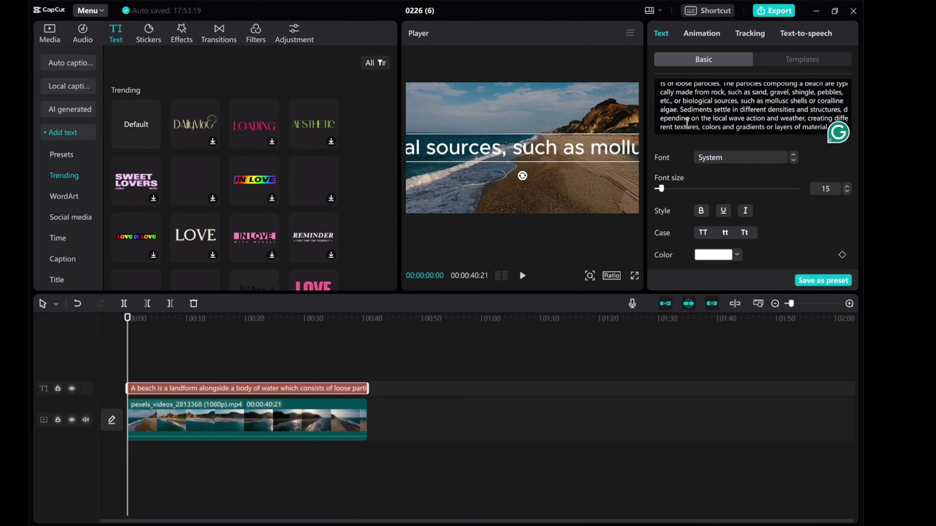
Step: Set the paragraph's font to Poly-Rg and reduce the font size to 12
{"action": "left_click", "coordinate": [724, 157]}
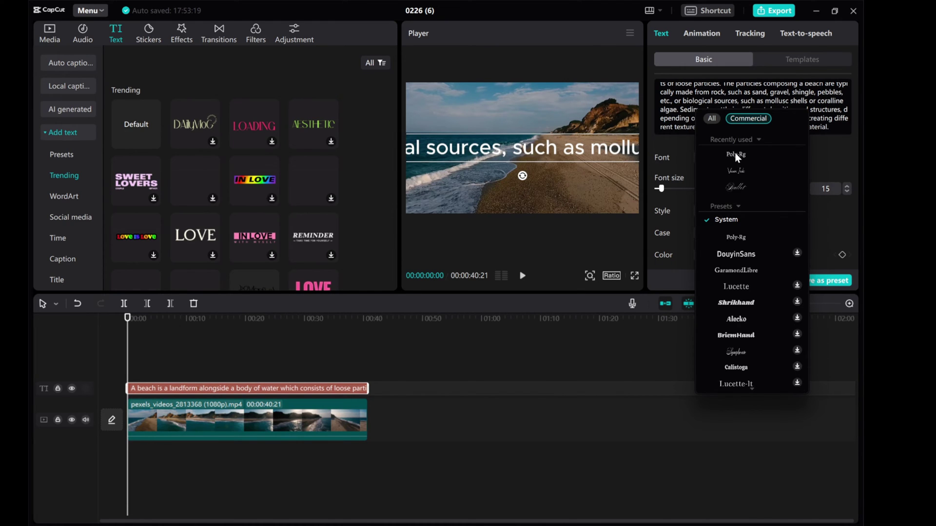
{"action": "left_click", "coordinate": [736, 154]}
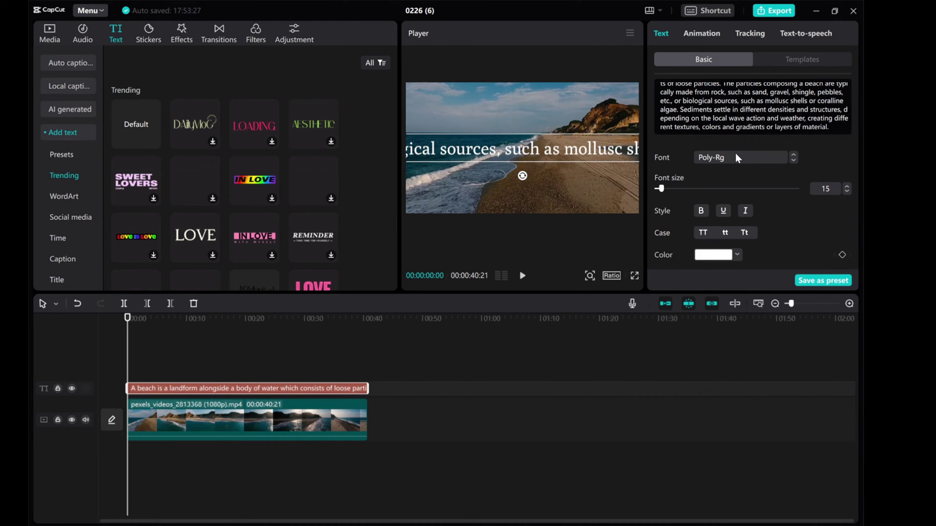
{"action": "left_click", "coordinate": [847, 189]}
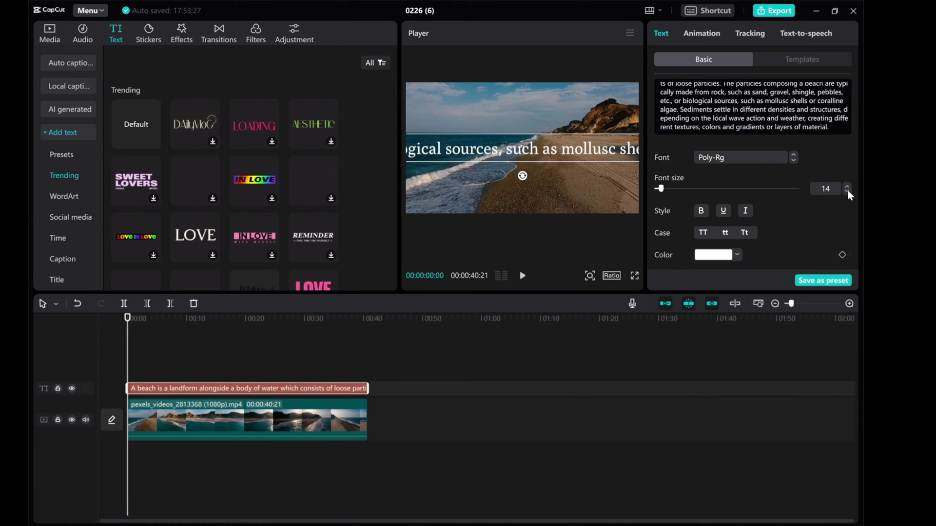
{"action": "left_click", "coordinate": [847, 190]}
{"action": "left_click", "coordinate": [847, 190]}
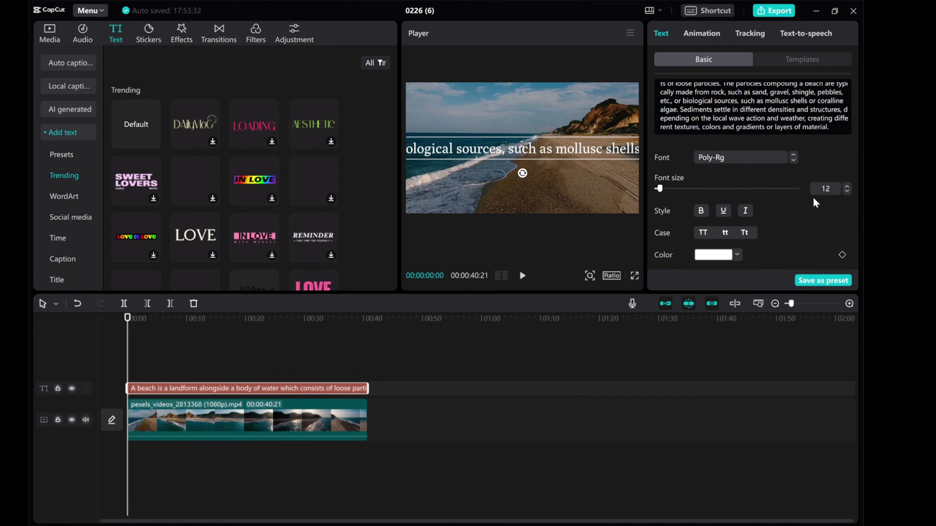
Step: Enable the text Background and color it teal 006F87 at 100% opacity
{"action": "scroll", "coordinate": [776, 212], "scroll_direction": "down", "scroll_amount": 2}
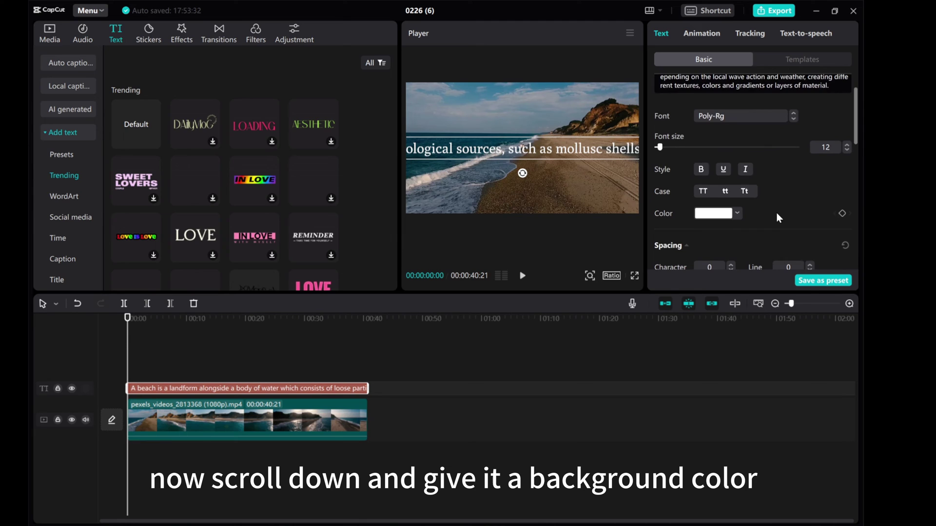
{"action": "scroll", "coordinate": [730, 212], "scroll_direction": "down", "scroll_amount": 6}
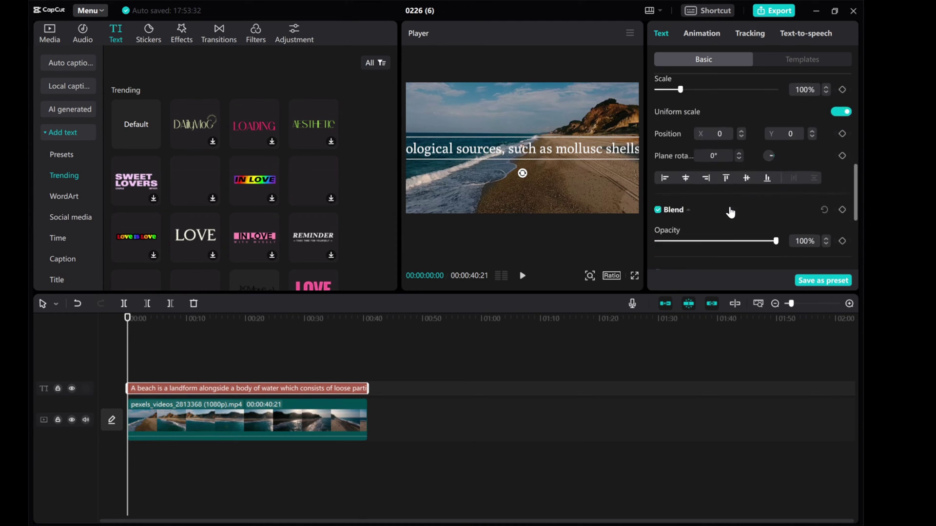
{"action": "scroll", "coordinate": [730, 211], "scroll_direction": "down", "scroll_amount": 3}
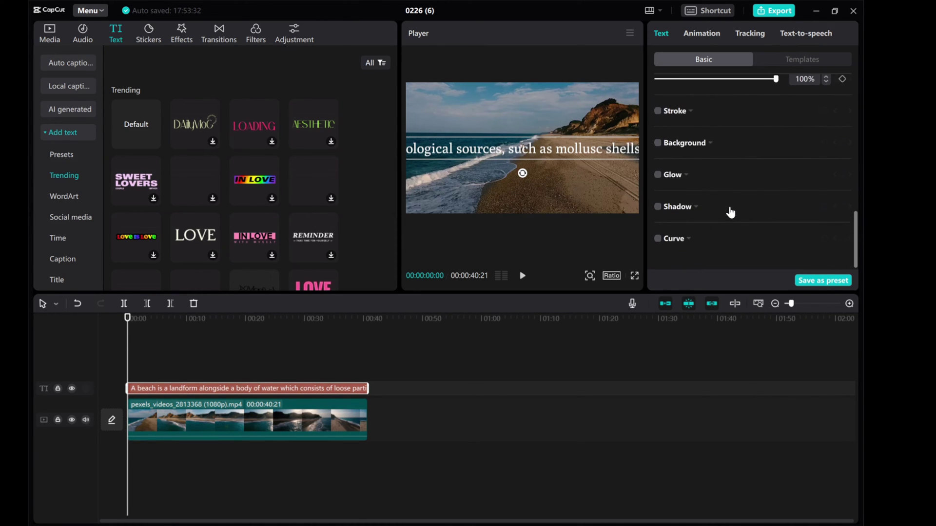
{"action": "left_click", "coordinate": [657, 141]}
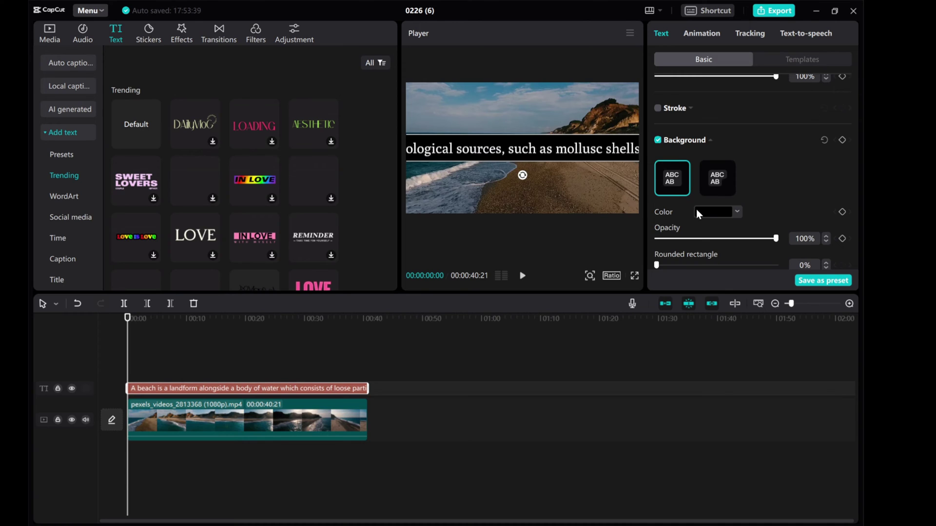
{"action": "left_click", "coordinate": [713, 213]}
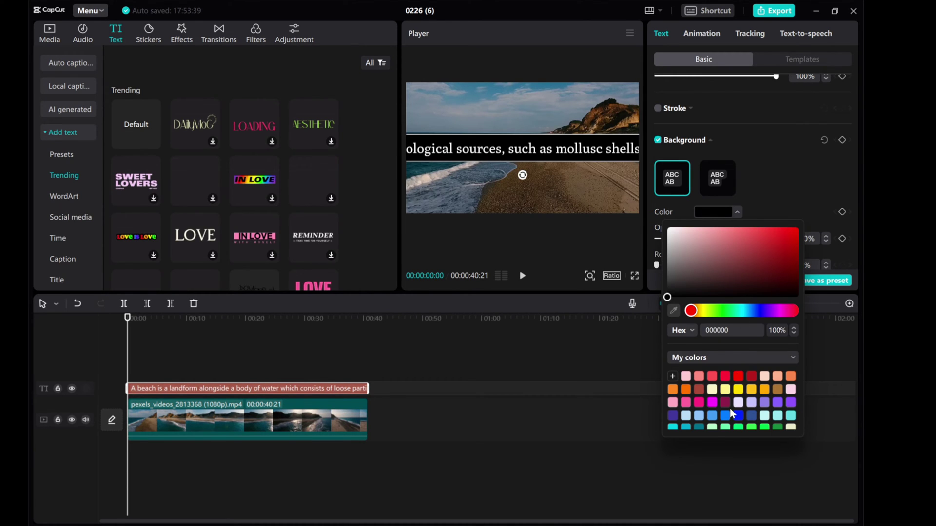
{"action": "scroll", "coordinate": [730, 409], "scroll_direction": "down", "scroll_amount": 3}
{"action": "left_click", "coordinate": [698, 387]}
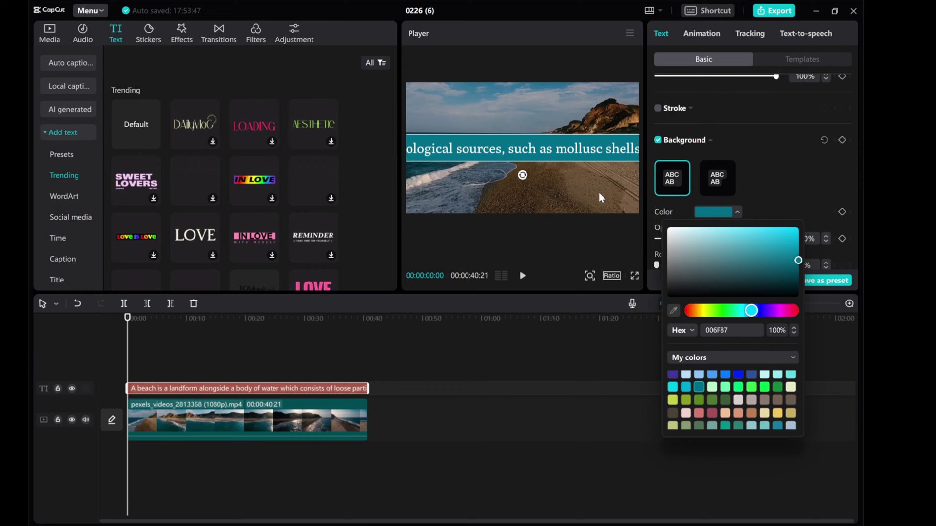
{"action": "left_click", "coordinate": [541, 154]}
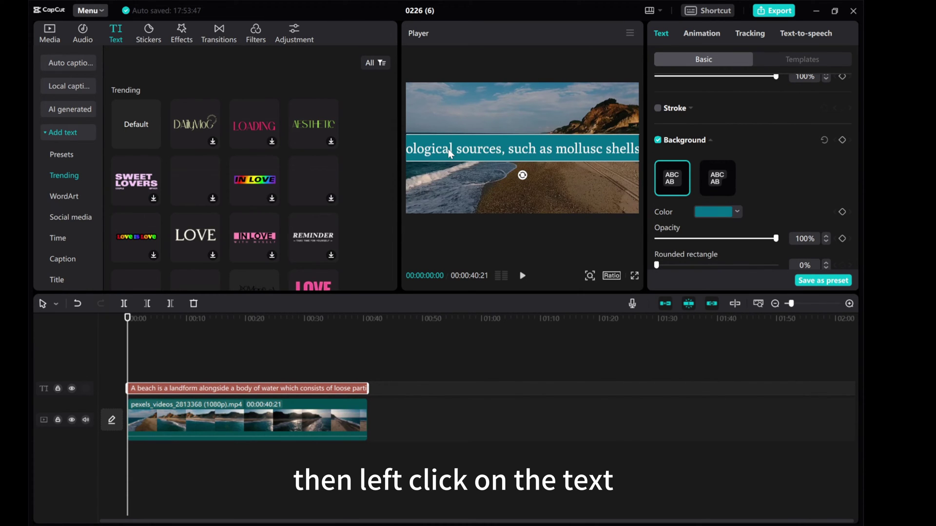
Step: Move the text band to the frame bottom with its opening words visible, and resize the background to 7% height, 58% width
{"action": "left_click_drag", "start_coordinate": [448, 149], "coordinate": [418, 206]}
{"action": "left_click_drag", "start_coordinate": [504, 197], "coordinate": [463, 203]}
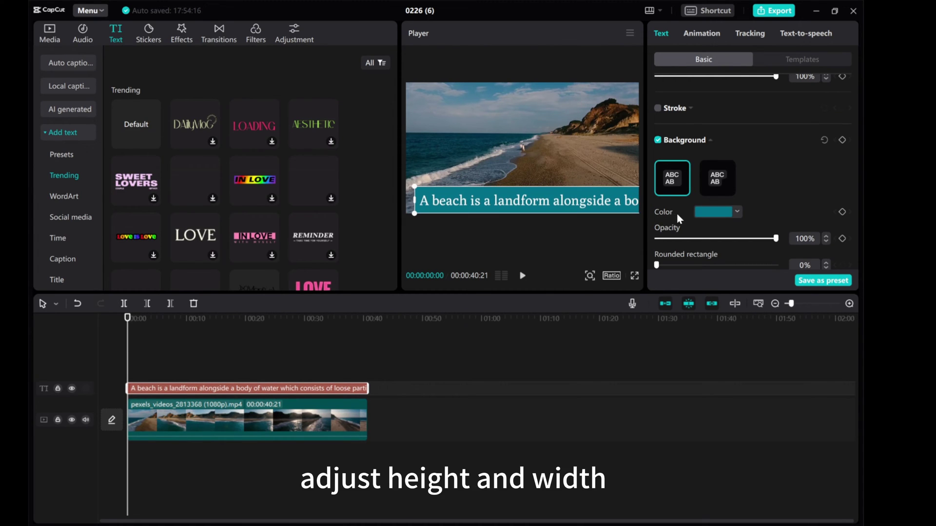
{"action": "scroll", "coordinate": [673, 217], "scroll_direction": "down", "scroll_amount": 3}
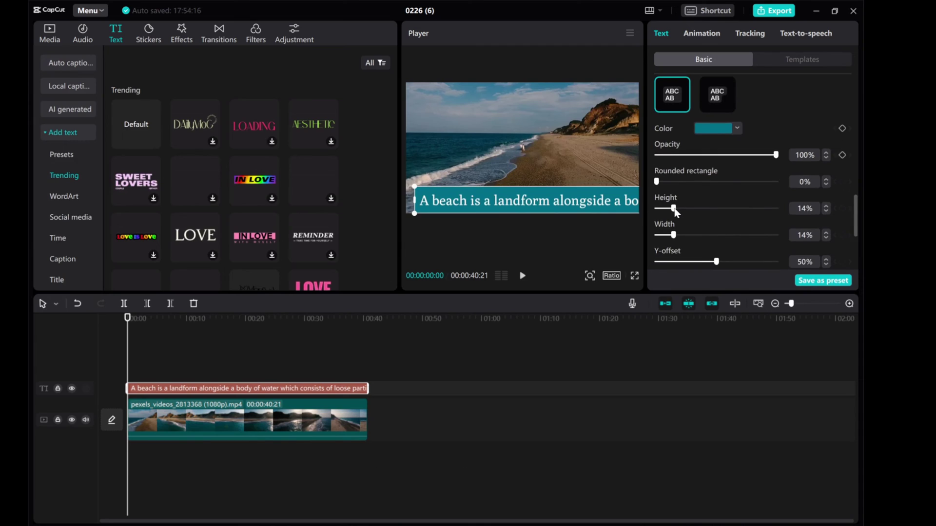
{"action": "left_click_drag", "start_coordinate": [675, 210], "coordinate": [708, 236]}
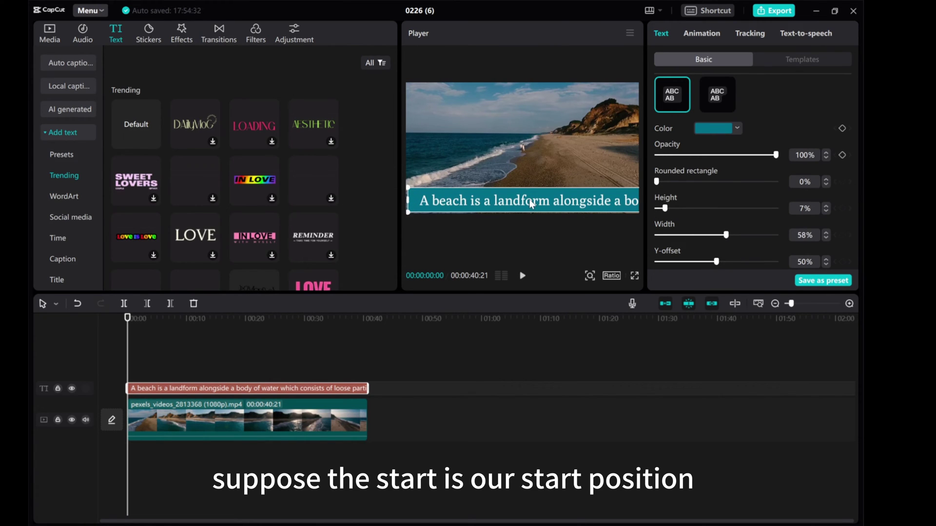
Step: Nudge the text into its start position (X 19098, Y -875) for the first-frame Position keyframe
{"action": "left_click_drag", "start_coordinate": [531, 204], "coordinate": [524, 200]}
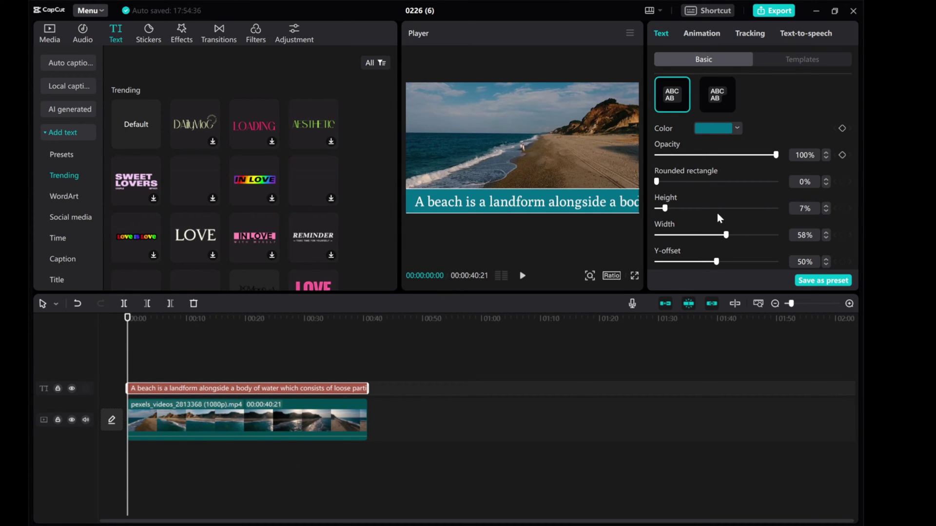
{"action": "scroll", "coordinate": [730, 213], "scroll_direction": "up", "scroll_amount": 5}
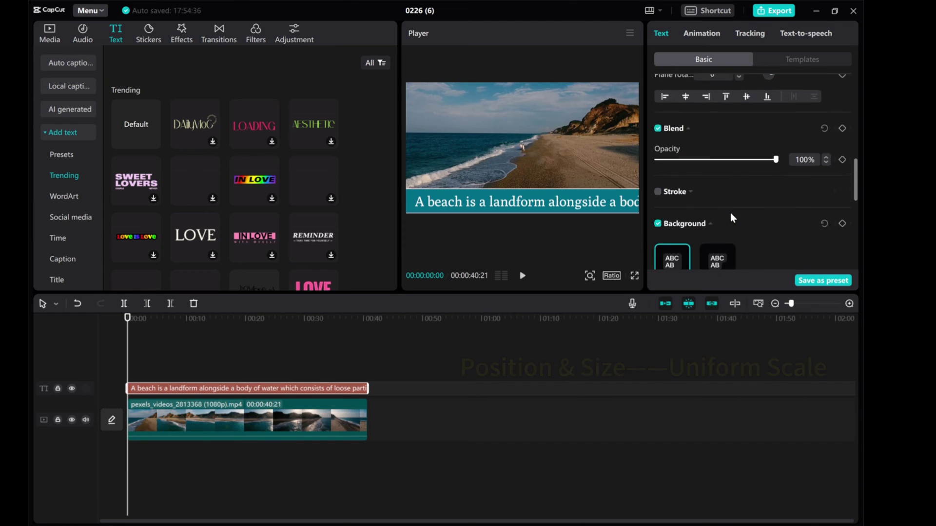
{"action": "scroll", "coordinate": [730, 213], "scroll_direction": "up", "scroll_amount": 3}
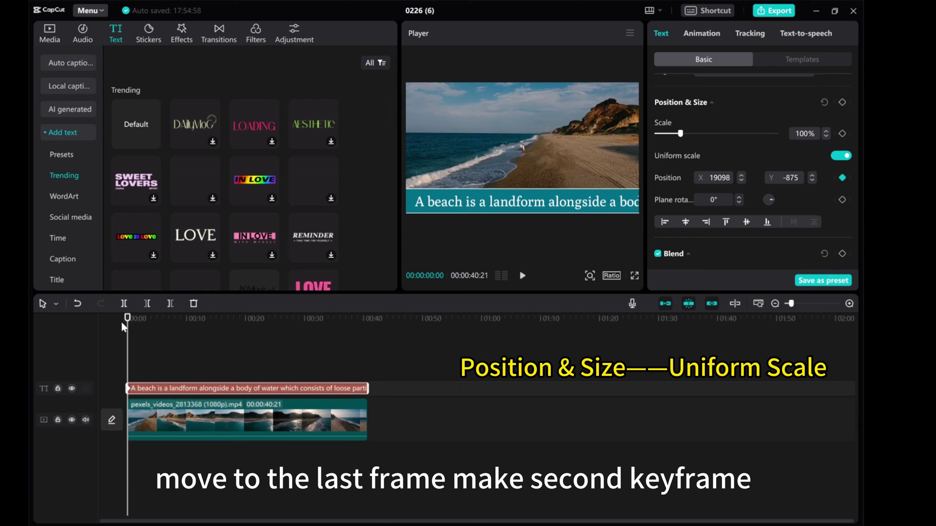
Step: At 00:40:21, add a Position keyframe and slide the text left until 'layers of material.' shows
{"action": "left_click_drag", "start_coordinate": [126, 322], "coordinate": [367, 341]}
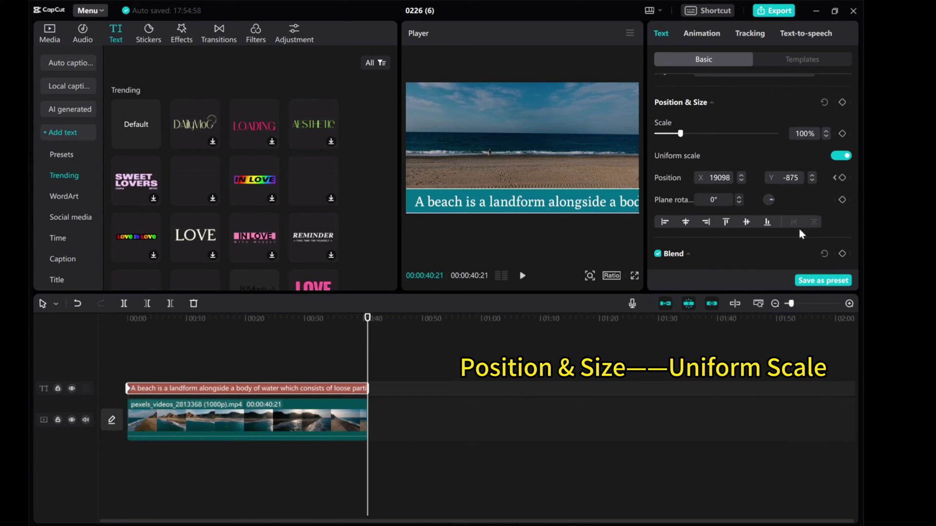
{"action": "left_click", "coordinate": [841, 178]}
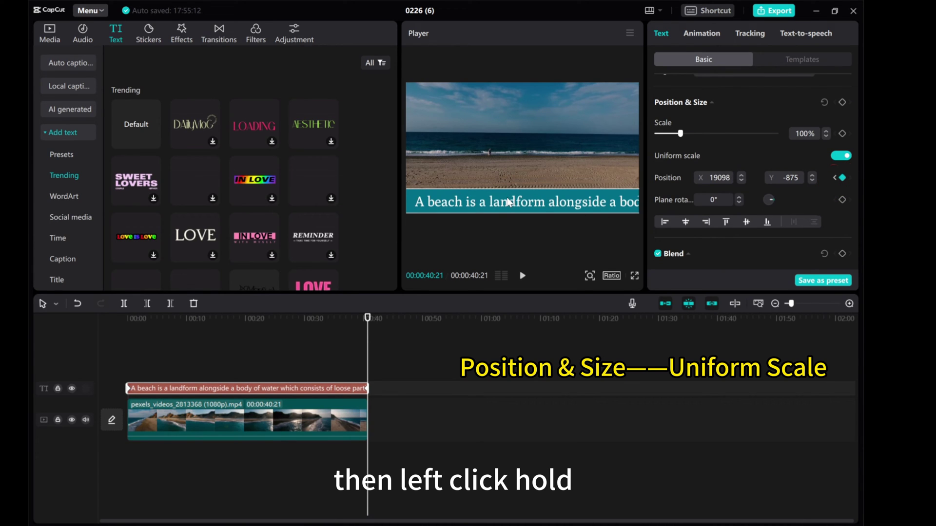
{"action": "left_click_drag", "start_coordinate": [510, 203], "coordinate": [371, 182]}
{"action": "left_click_drag", "start_coordinate": [479, 182], "coordinate": [407, 181]}
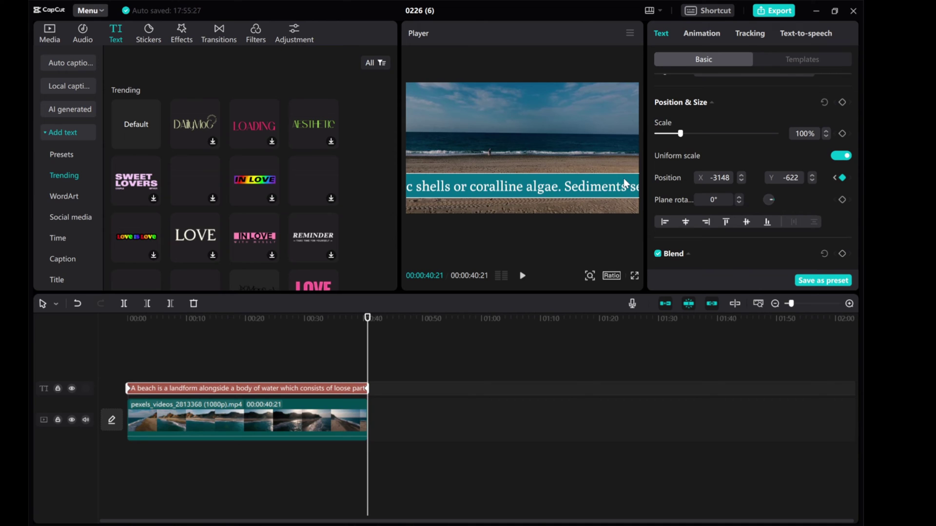
{"action": "left_click_drag", "start_coordinate": [494, 184], "coordinate": [382, 186]}
{"action": "left_click_drag", "start_coordinate": [629, 188], "coordinate": [442, 195]}
{"action": "left_click_drag", "start_coordinate": [553, 194], "coordinate": [435, 197]}
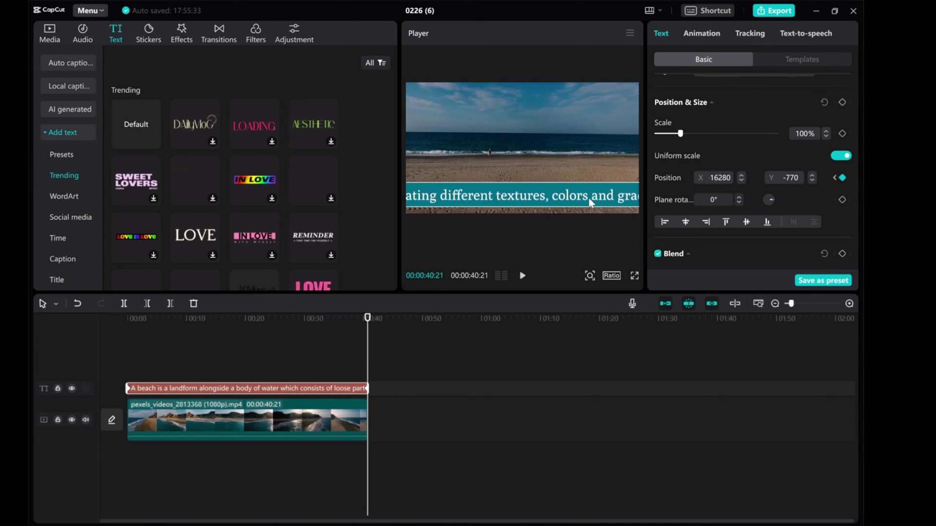
{"action": "left_click_drag", "start_coordinate": [592, 200], "coordinate": [435, 204]}
{"action": "mouse_move", "coordinate": [552, 193]}
{"action": "left_mouse_down"}
{"action": "mouse_move", "coordinate": [510, 196]}
{"action": "mouse_move", "coordinate": [559, 195]}
{"action": "left_mouse_up"}
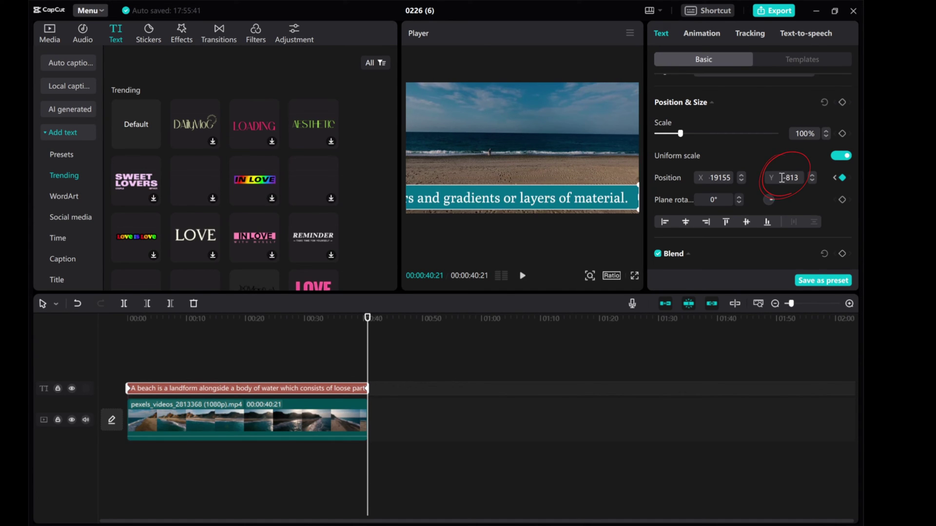
Step: Copy the first keyframe's Y value -875 to the end keyframe and play back the scroll
{"action": "left_click", "coordinate": [835, 178]}
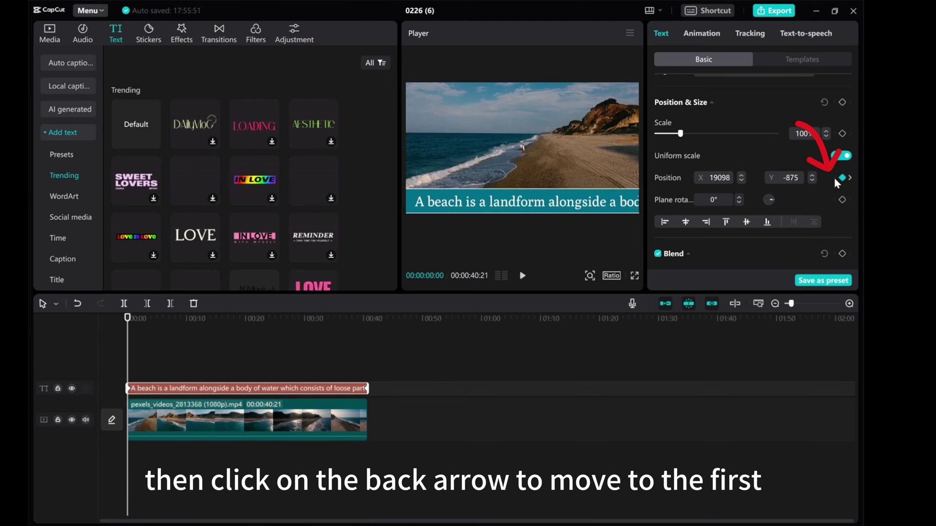
{"action": "left_click", "coordinate": [787, 178]}
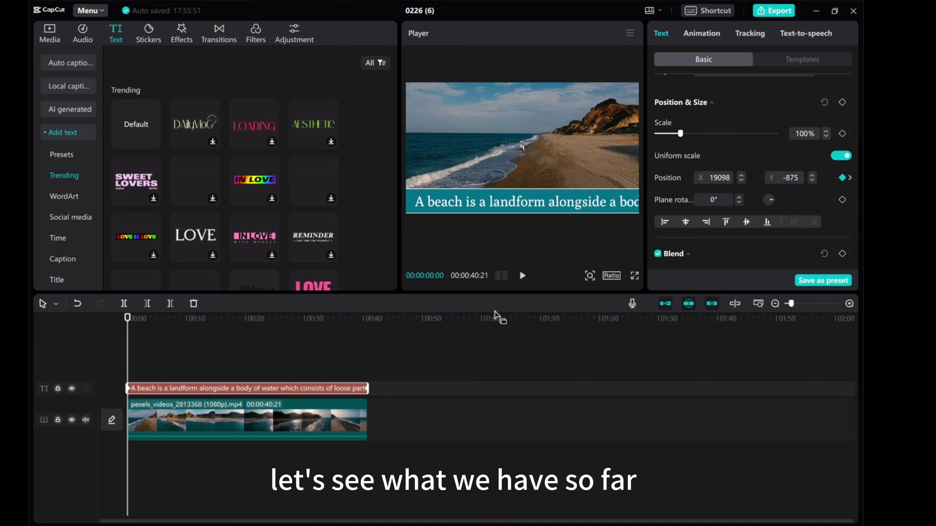
{"action": "left_click", "coordinate": [523, 277]}
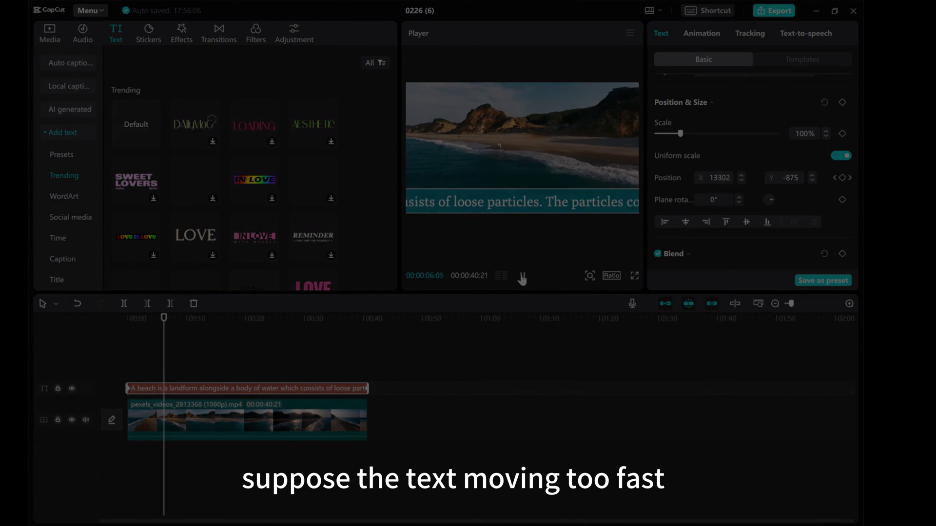
Step: Extend the text clip to about 01:14 and move its end keyframe to the new clip end
{"action": "left_click", "coordinate": [523, 277]}
{"action": "left_click", "coordinate": [356, 391]}
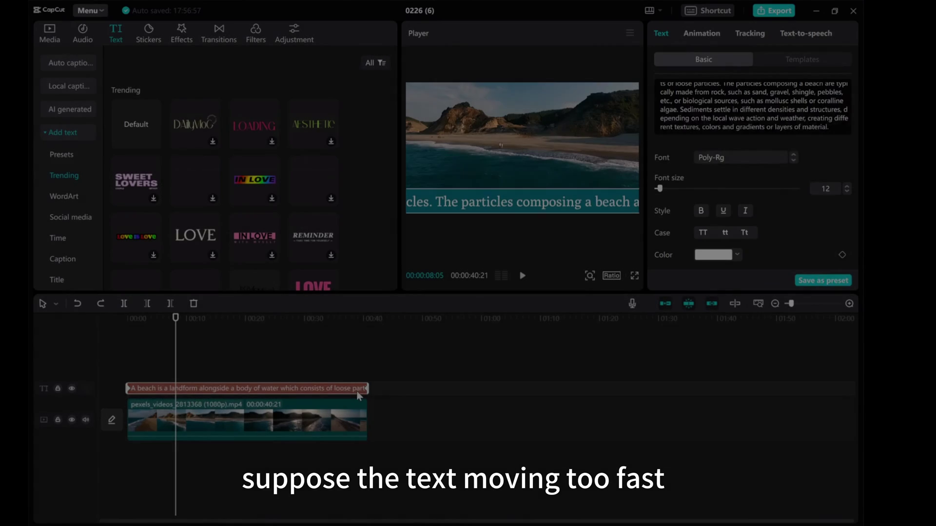
{"action": "left_click_drag", "start_coordinate": [366, 388], "coordinate": [569, 389]}
{"action": "left_click", "coordinate": [371, 389]}
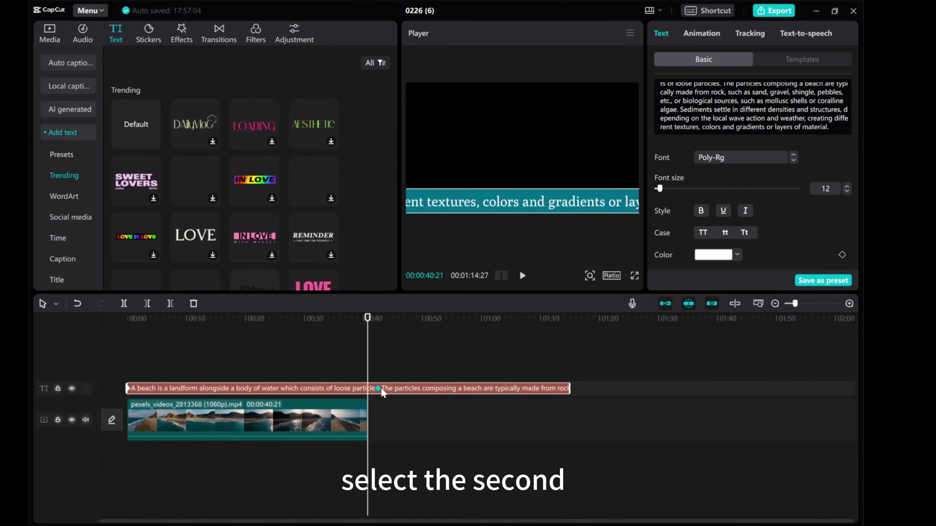
{"action": "left_click_drag", "start_coordinate": [371, 389], "coordinate": [542, 392]}
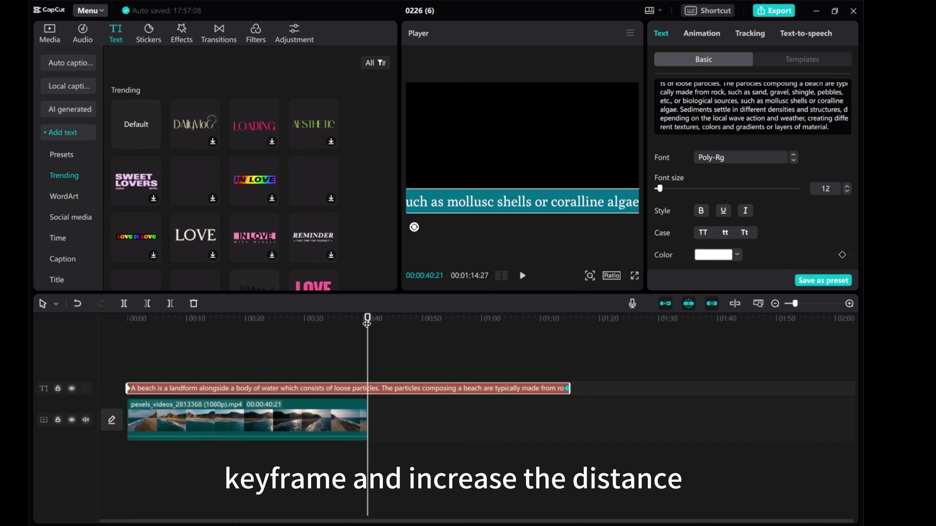
Step: Replay the slower scroll from the start and check the final keyframe
{"action": "left_click_drag", "start_coordinate": [366, 324], "coordinate": [112, 324]}
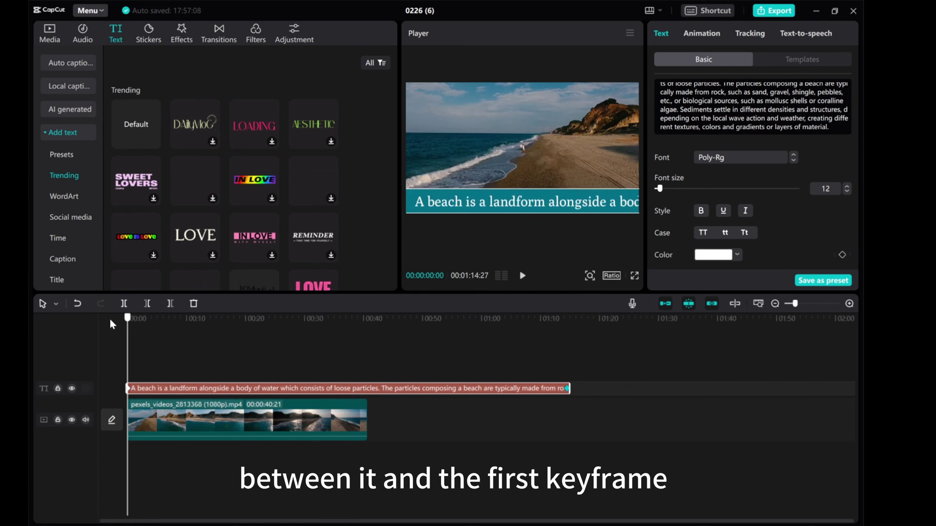
{"action": "left_click", "coordinate": [522, 276]}
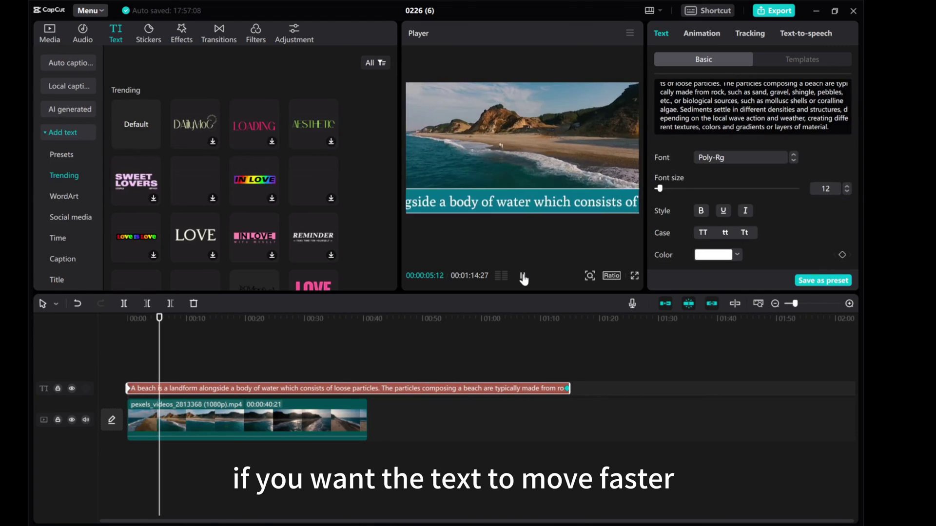
{"action": "left_click", "coordinate": [522, 277]}
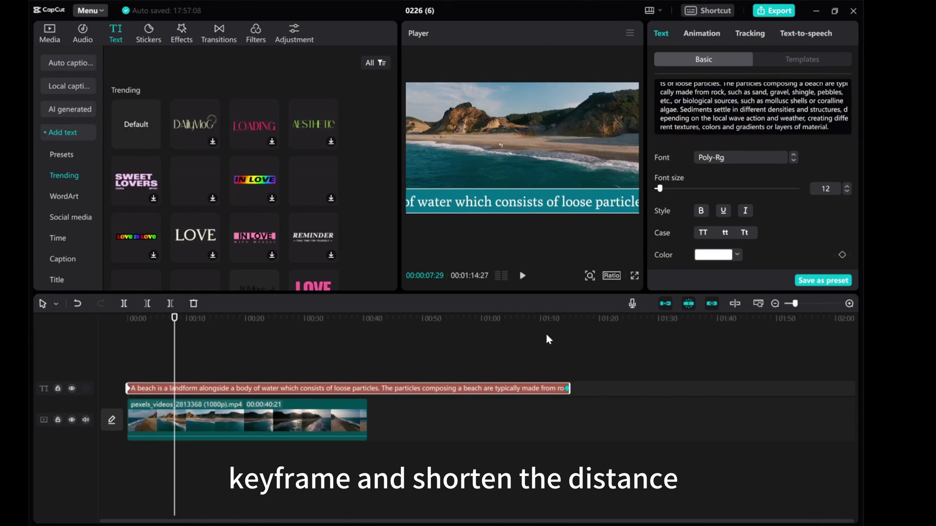
{"action": "left_click", "coordinate": [566, 389]}
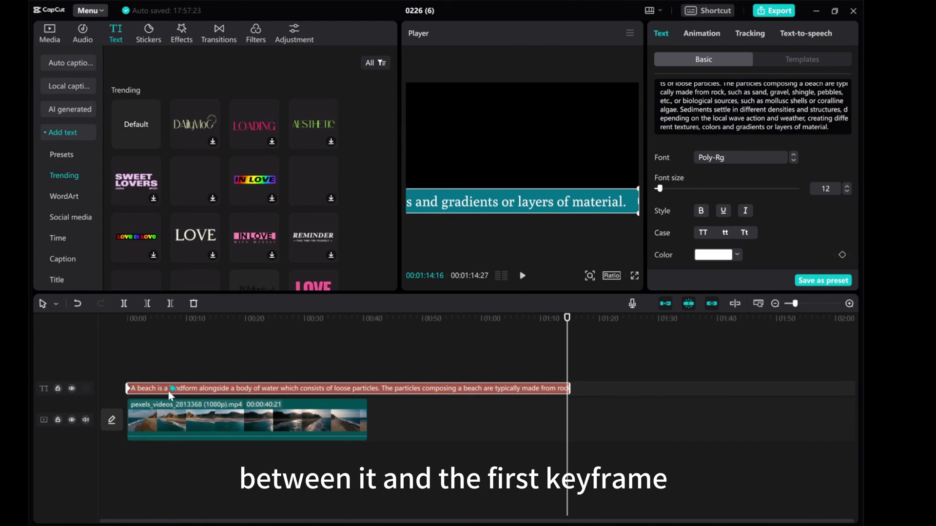
{"action": "left_click_drag", "start_coordinate": [567, 319], "coordinate": [145, 323]}
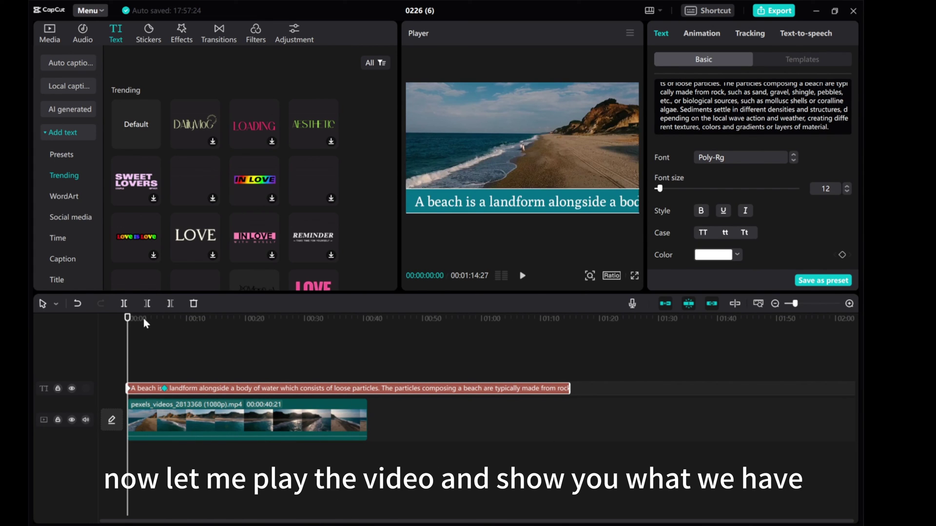
{"action": "left_click", "coordinate": [522, 276]}
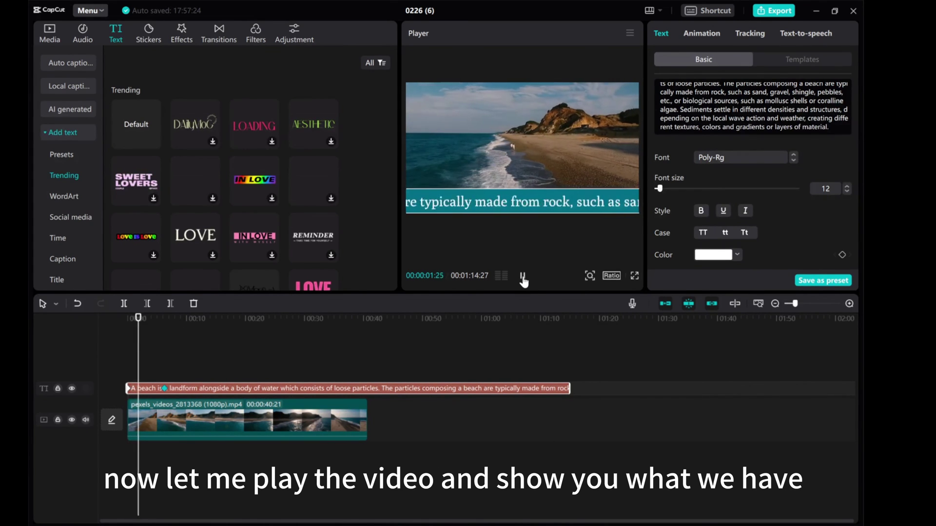